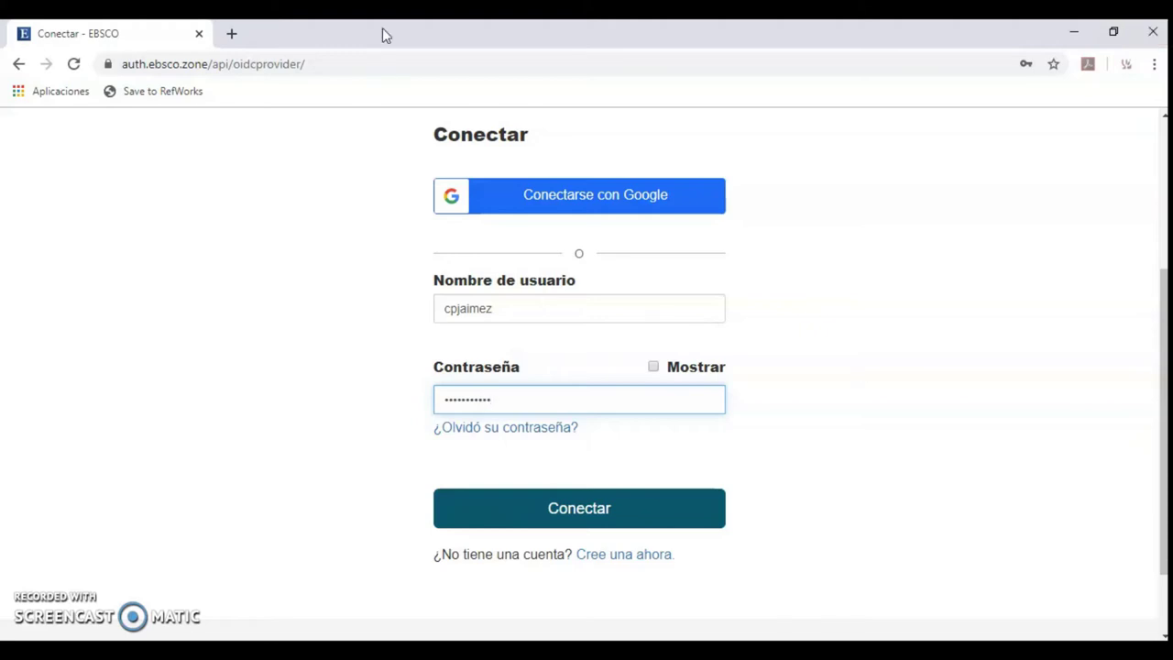
# Sign in with the credentials already filled in and dismiss the offer to save the password
pyautogui.click(608, 512)
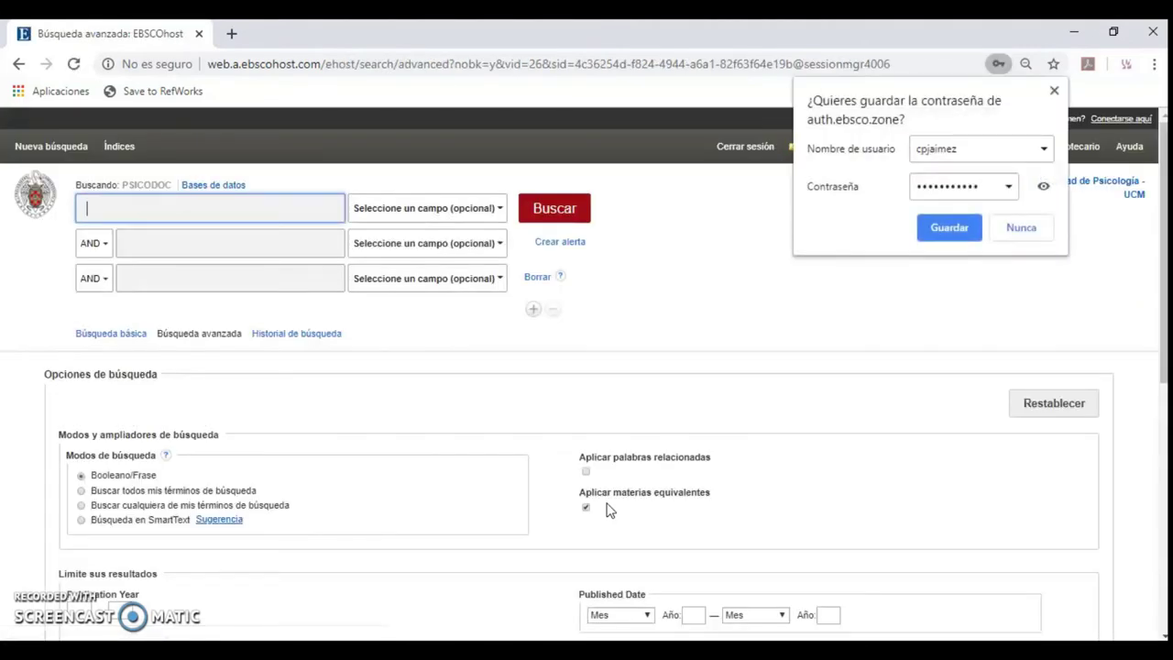
pyautogui.click(1053, 92)
pyautogui.click(1054, 92)
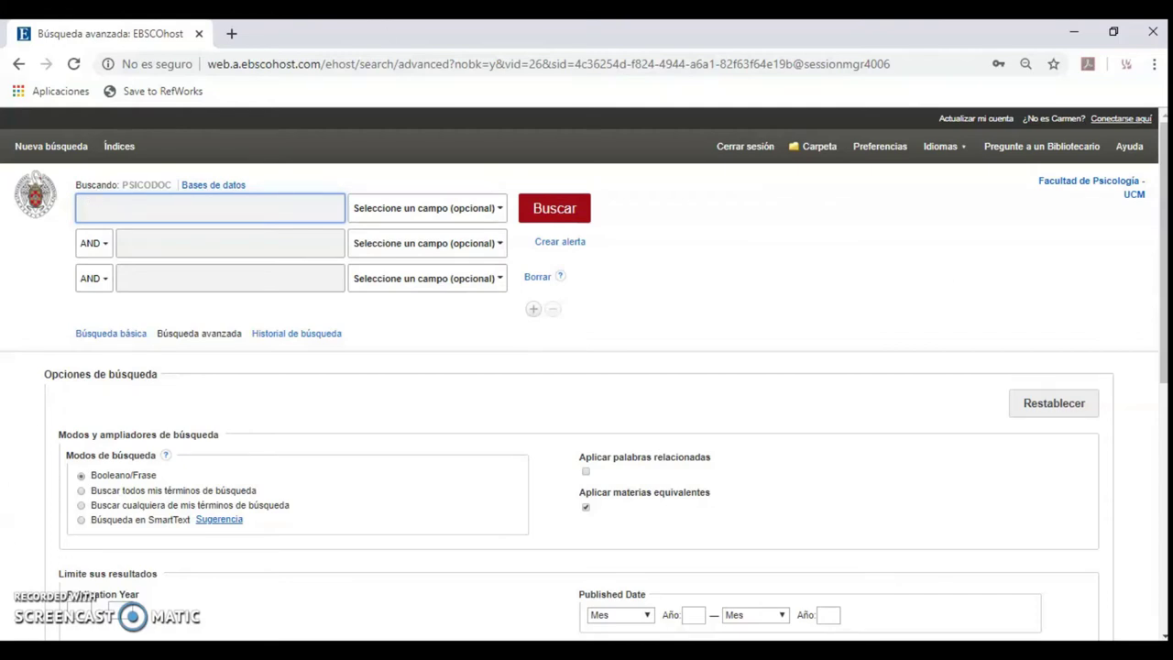
# Switch to the basic search and search PSICODOC for the exact phrase "Cuidadores de ancianos"
pyautogui.click(107, 337)
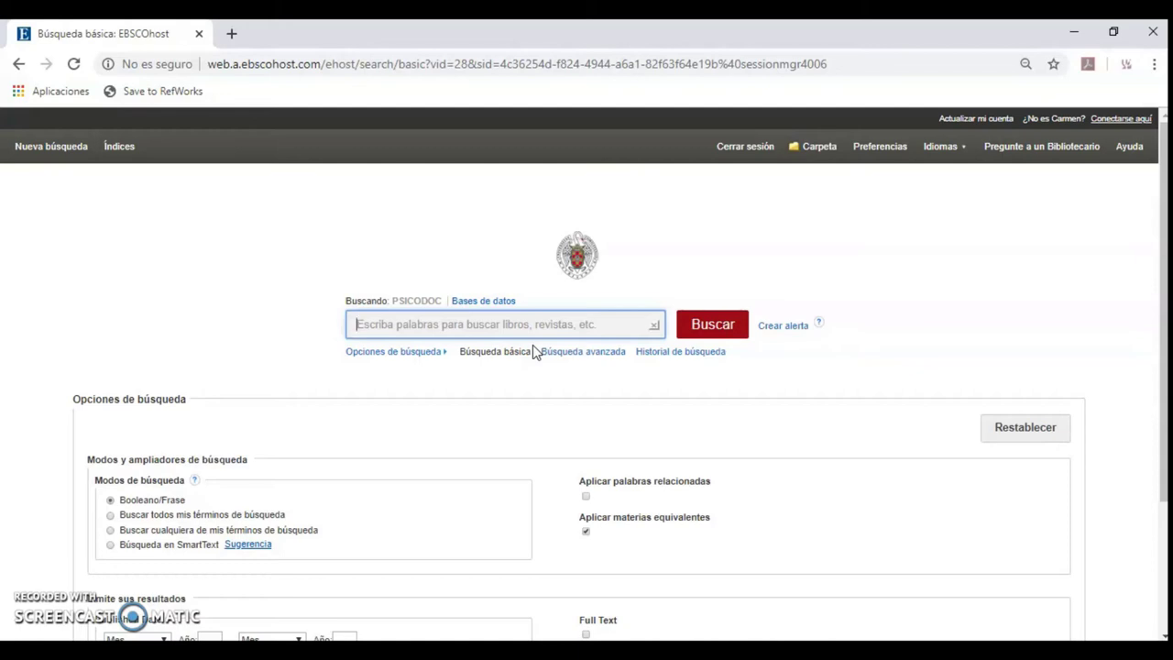
pyautogui.write('"')
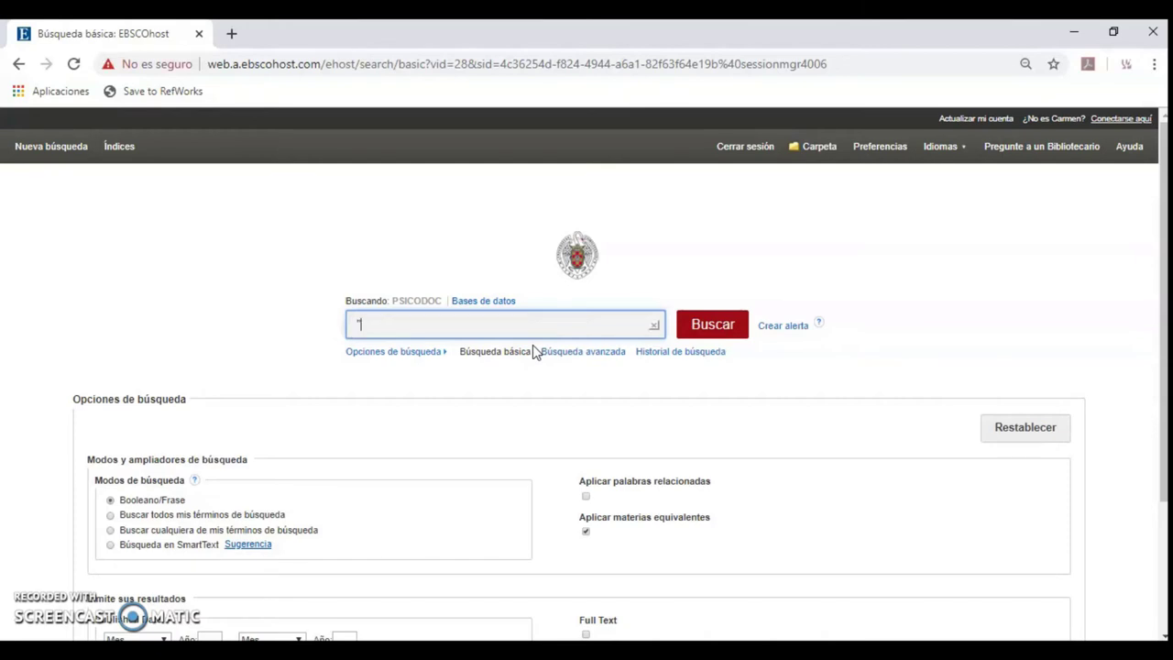
pyautogui.write('Cu')
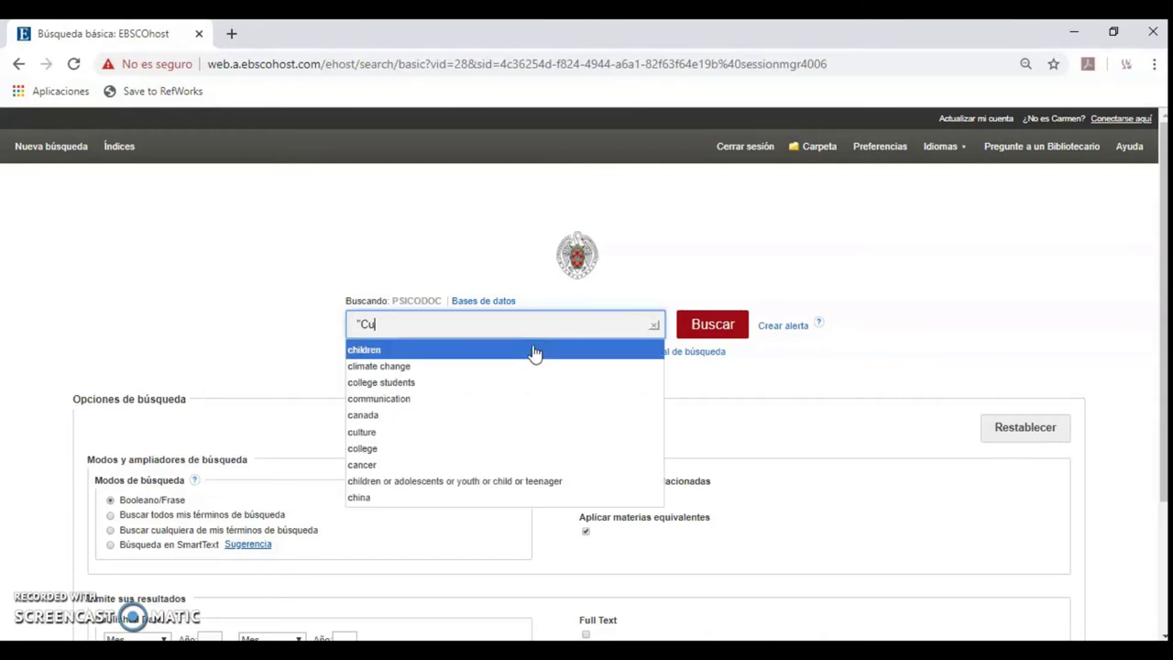
pyautogui.write('idad')
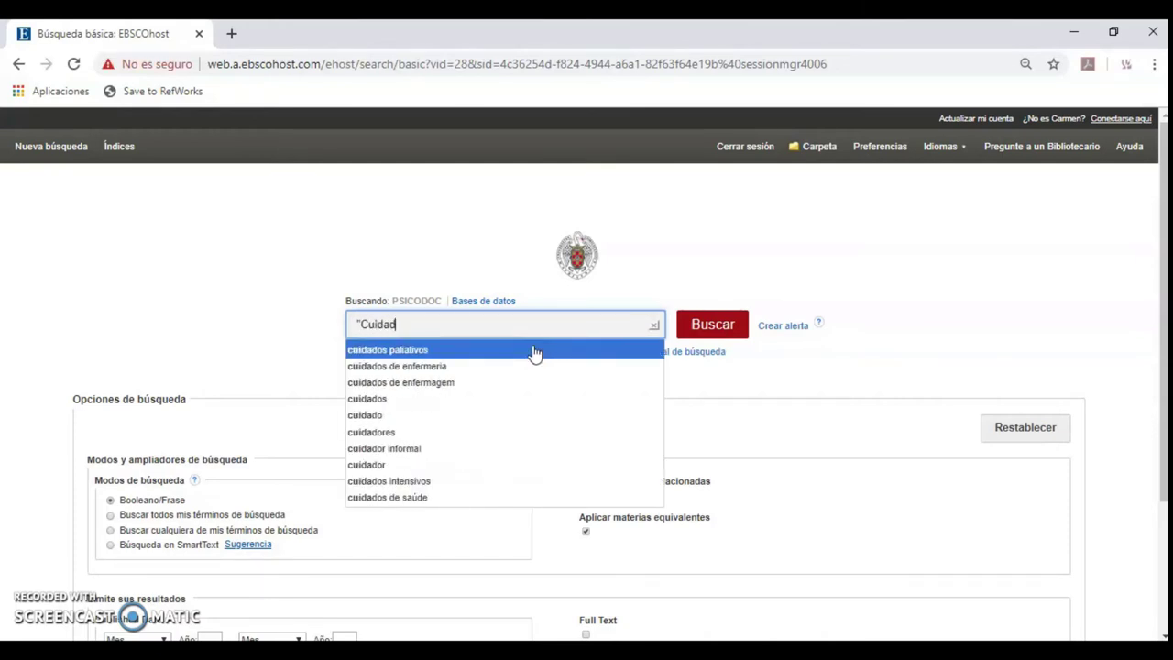
pyautogui.write('ores de ')
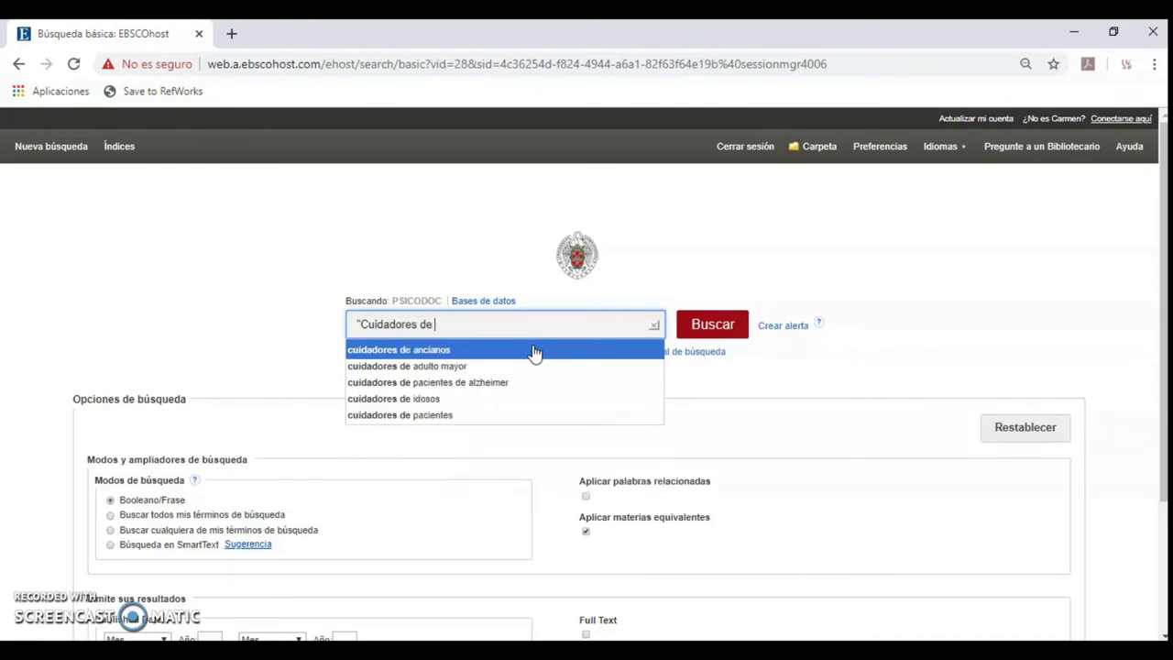
pyautogui.write('ancianos')
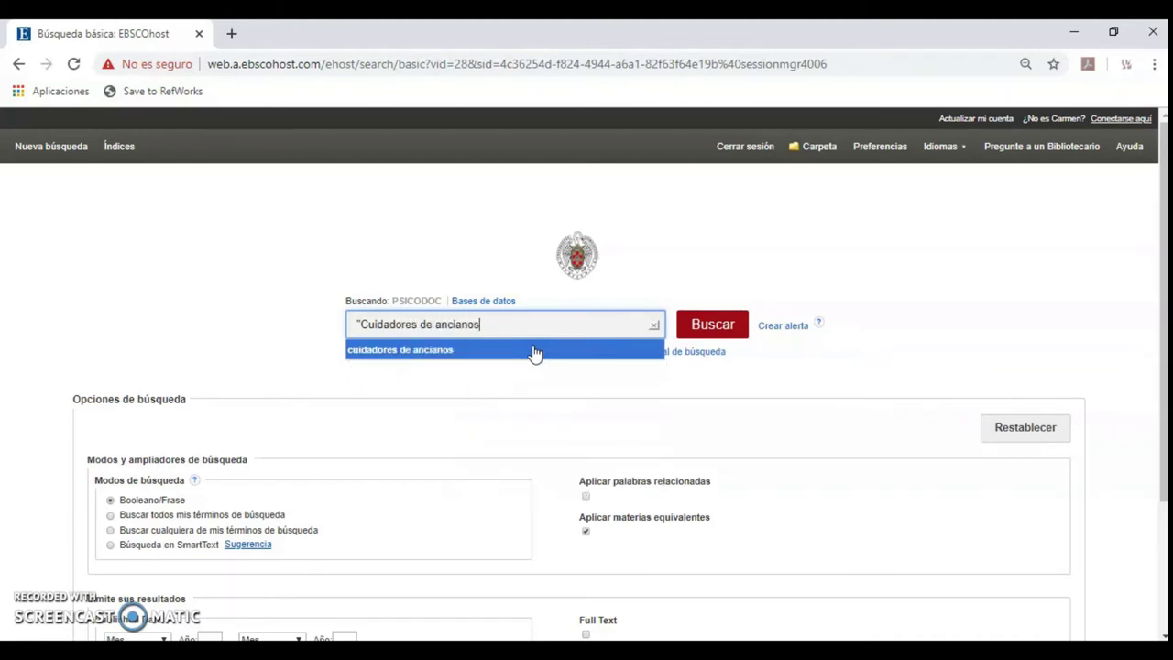
pyautogui.write('"')
pyautogui.click(702, 328)
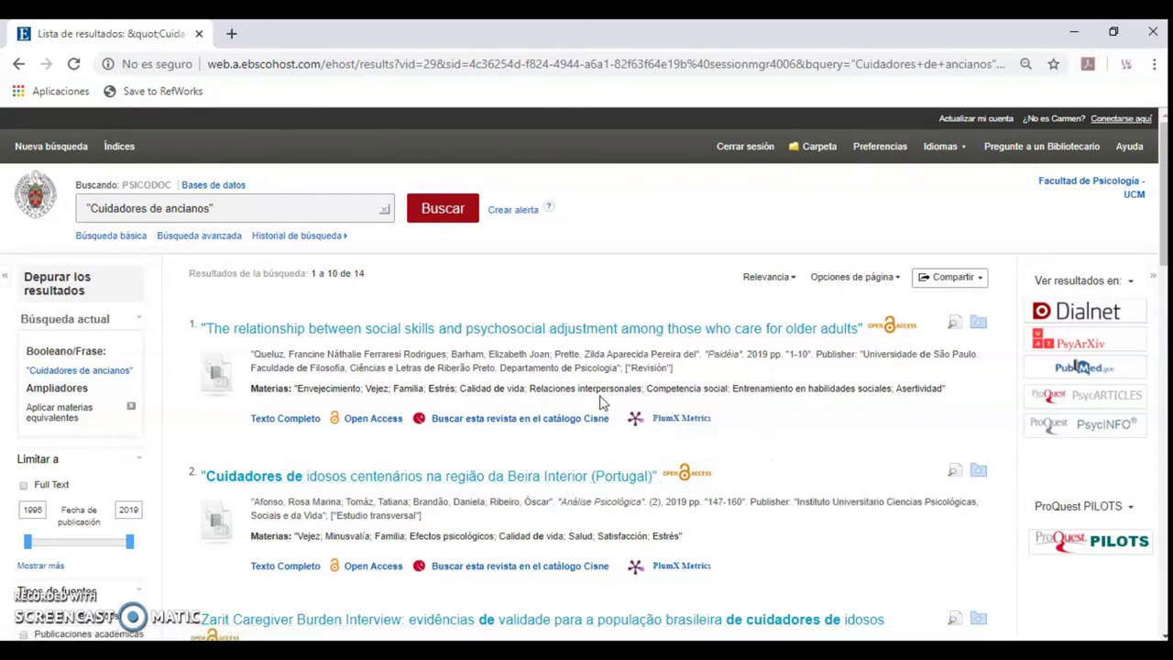
# Return from the result list to the advanced search and clear the carried-over search terms
pyautogui.scroll(-3, 596, 411)
pyautogui.scroll(3, 261, 341)
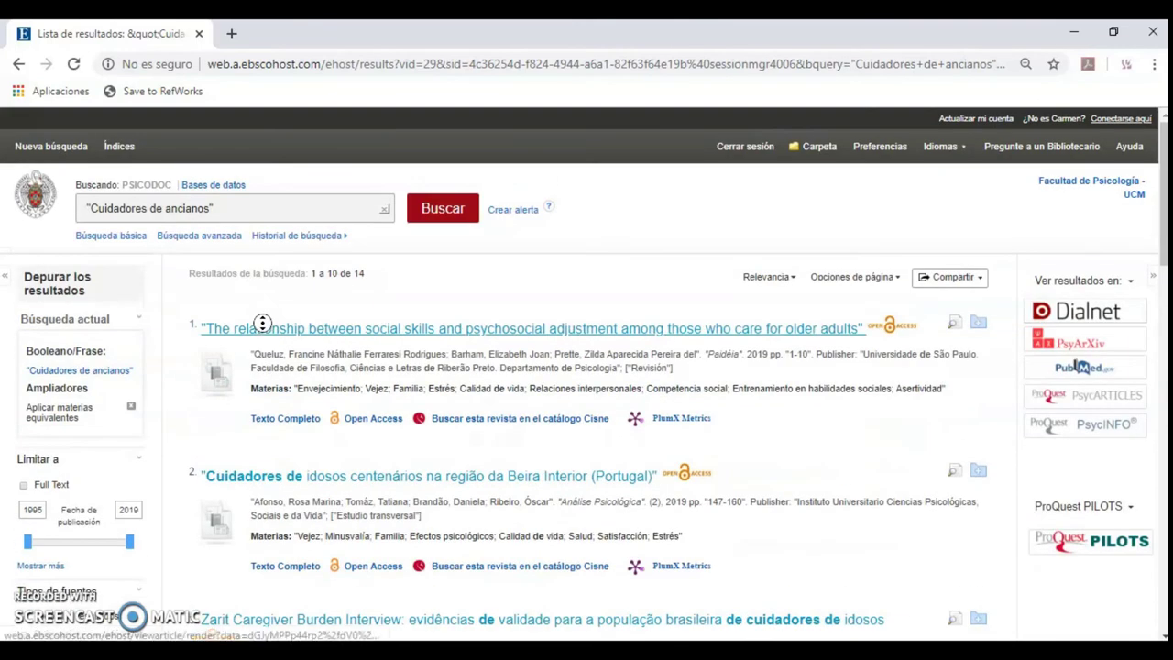
pyautogui.scroll(-3, 190, 366)
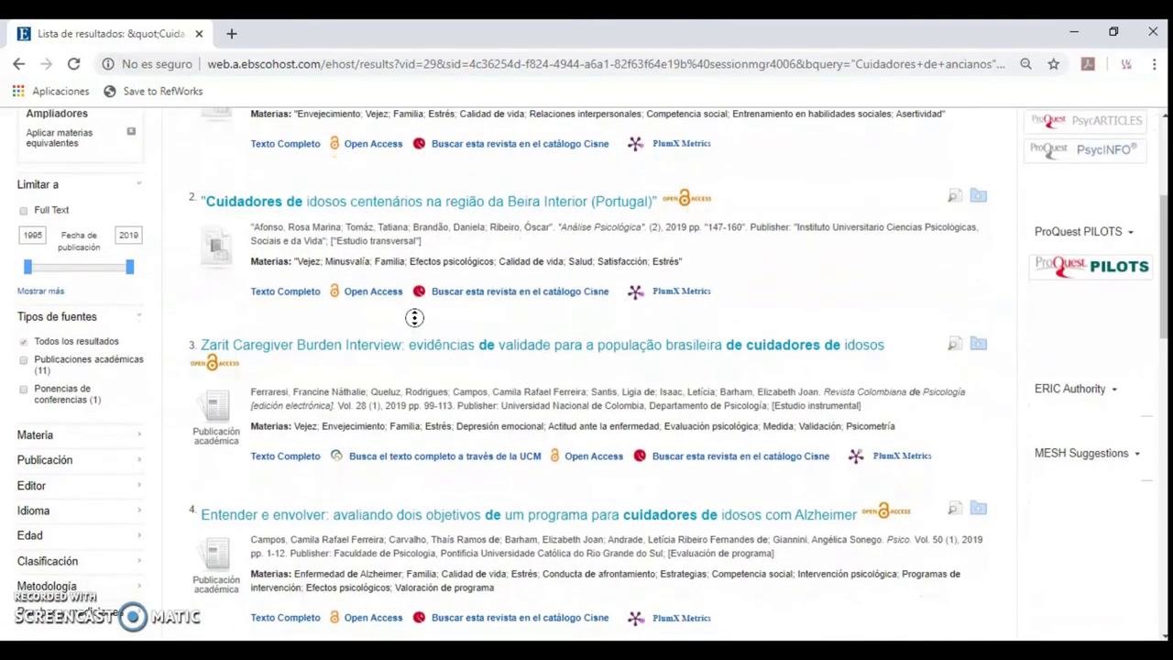
pyautogui.scroll(1, 422, 398)
pyautogui.scroll(1, 420, 280)
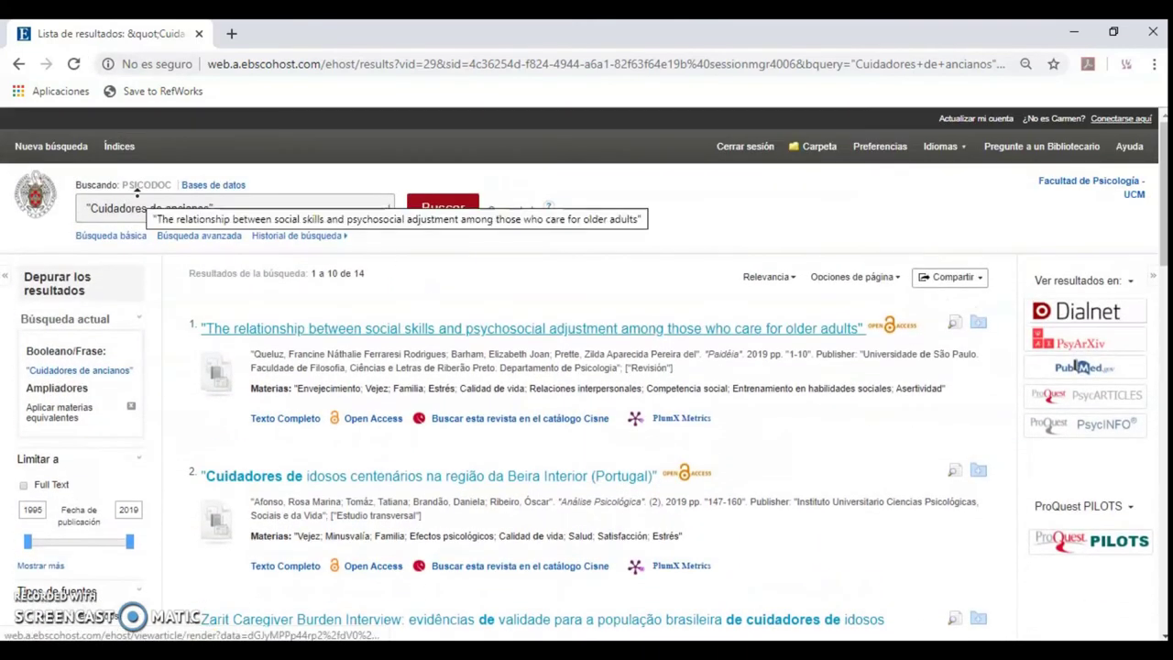
pyautogui.scroll(1, 180, 303)
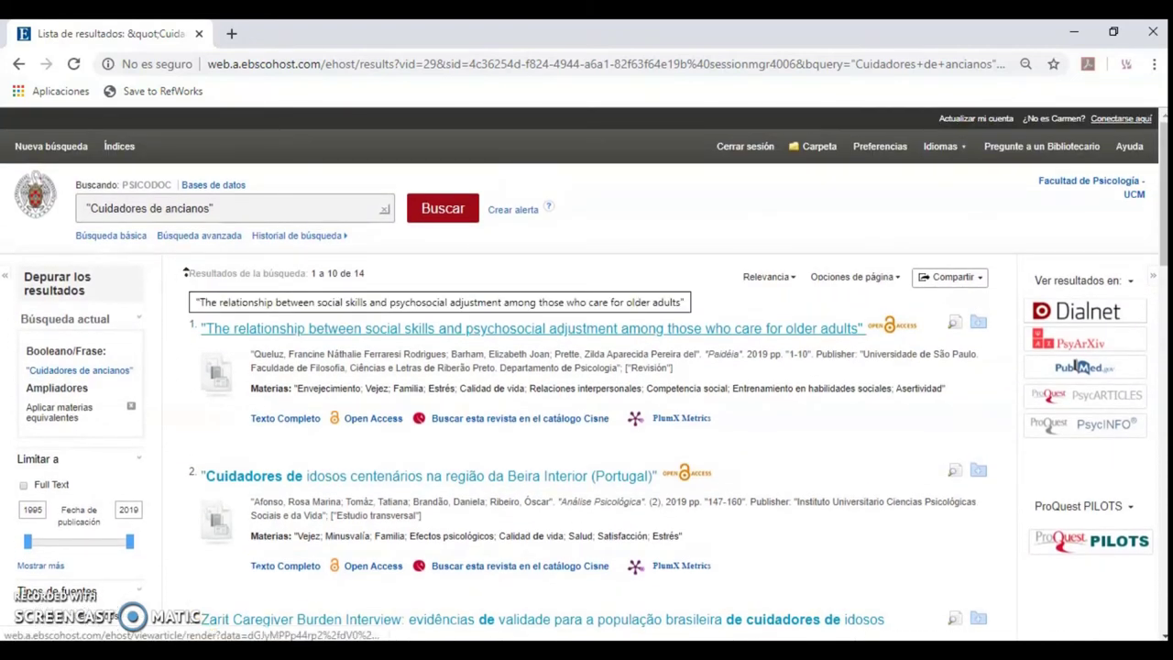
pyautogui.click(204, 240)
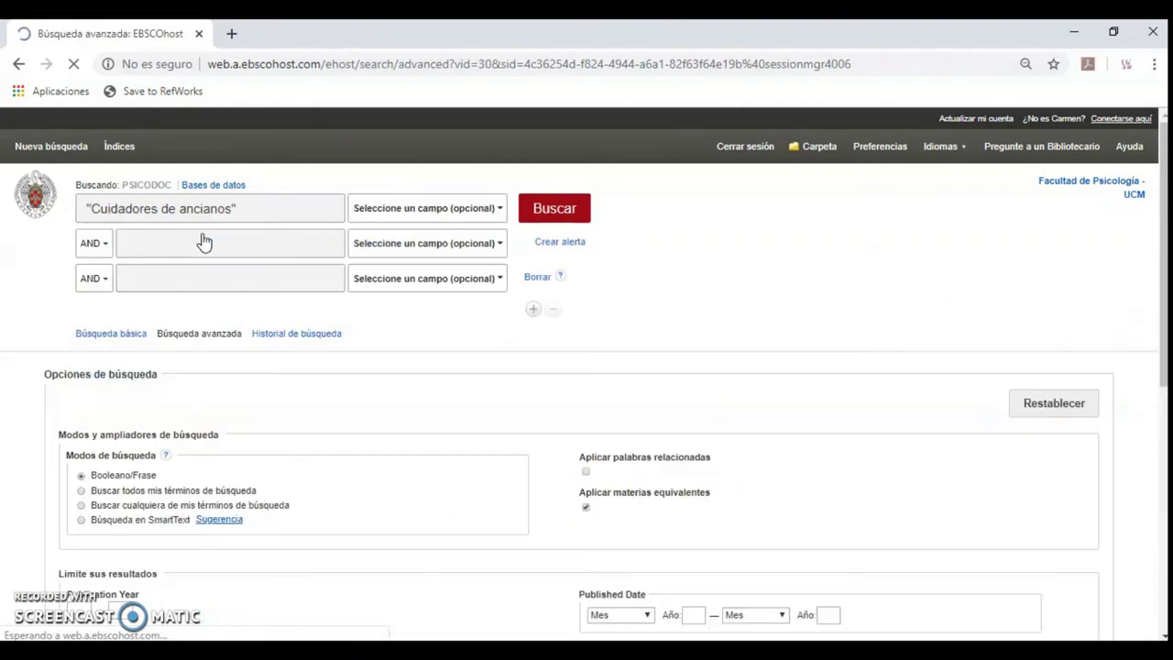
pyautogui.click(537, 280)
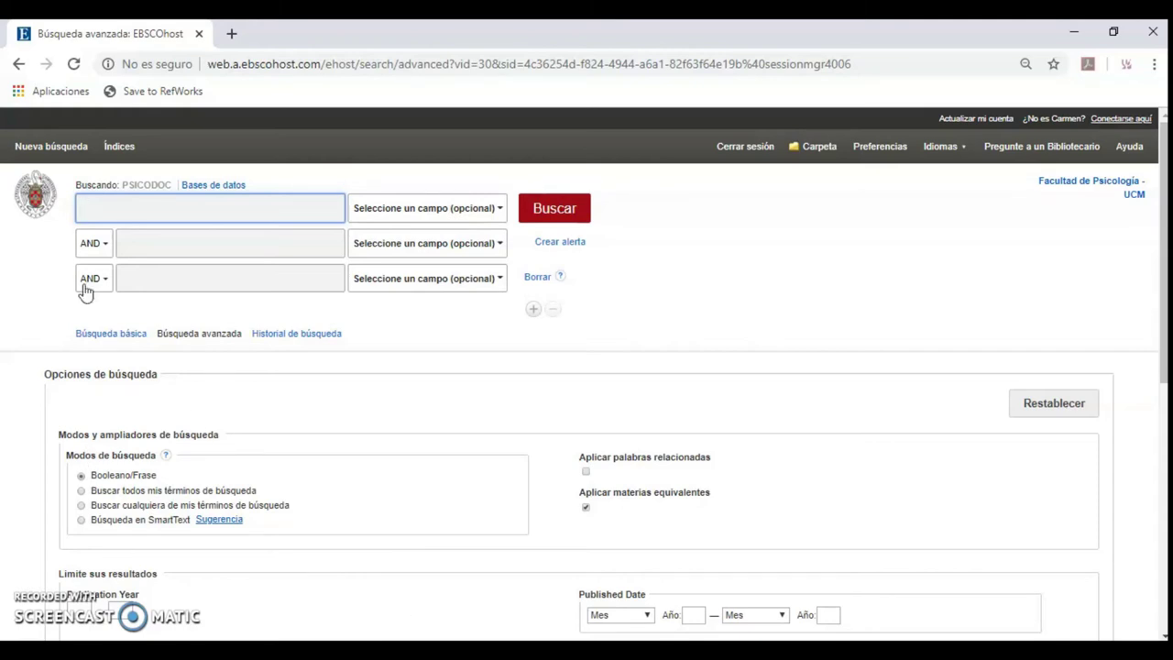
# Examine the advanced search options, the searchable fields for the first term, and the Boolean operators for the second
pyautogui.scroll(-5, 875, 600)
pyautogui.scroll(3, 871, 591)
pyautogui.scroll(3, 871, 591)
pyautogui.click(505, 217)
pyautogui.click(505, 217)
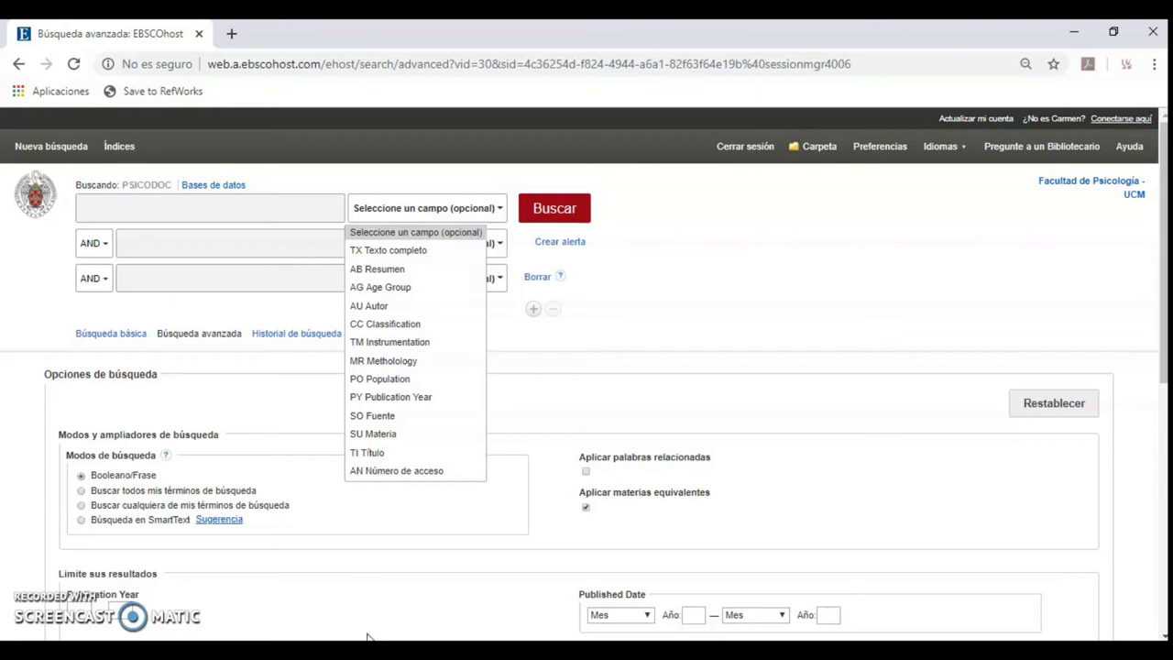
pyautogui.click(730, 293)
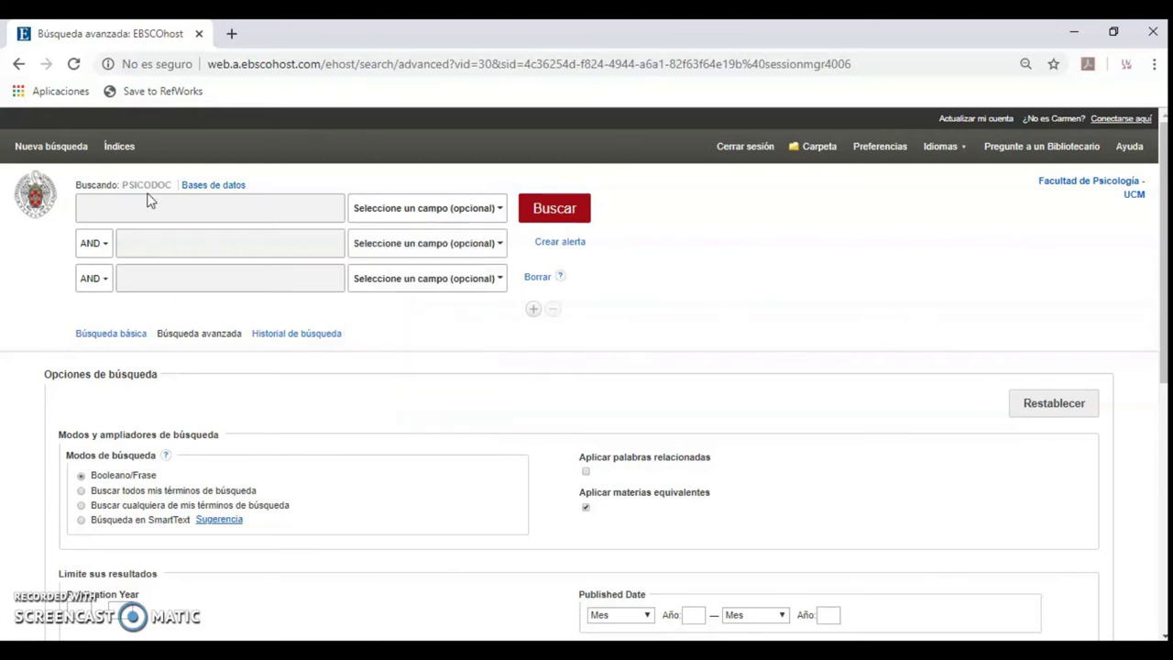
pyautogui.click(106, 246)
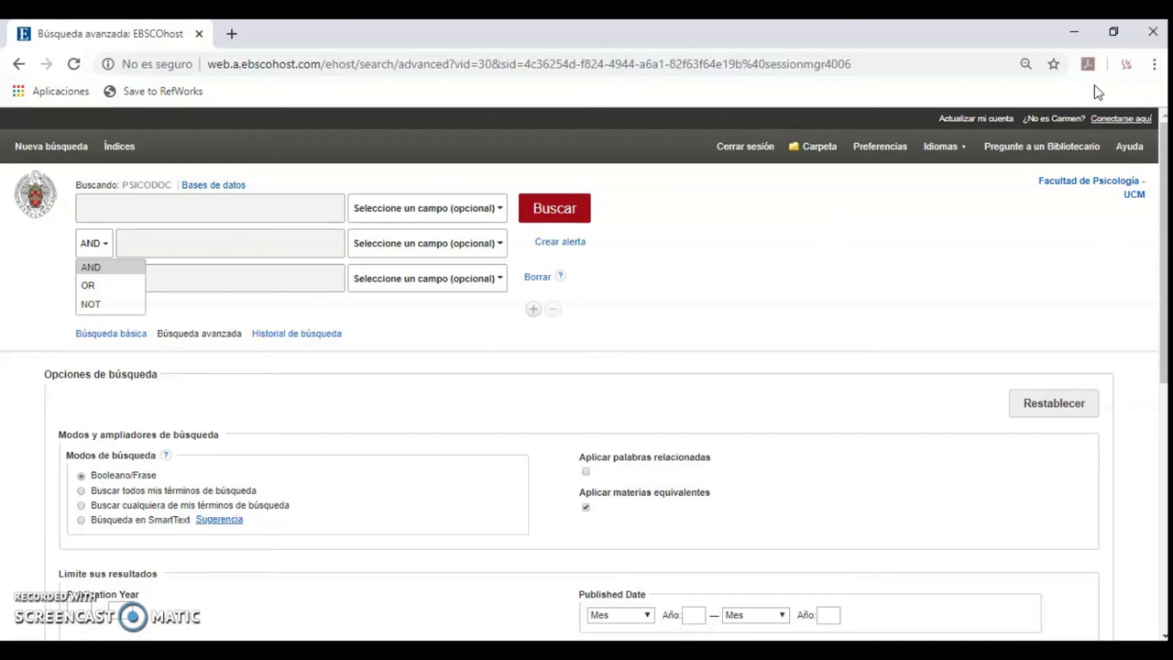
pyautogui.click(674, 267)
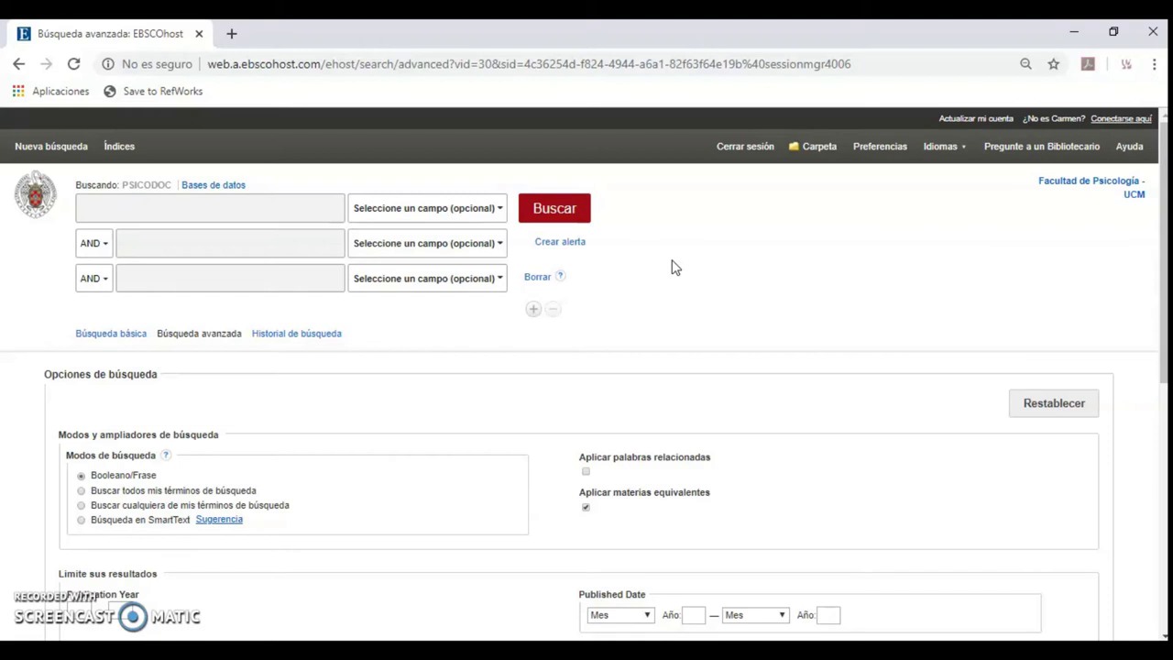
# Look up "trastornos del habla" in the Subject Terms index and mark the matching term
pyautogui.click(114, 148)
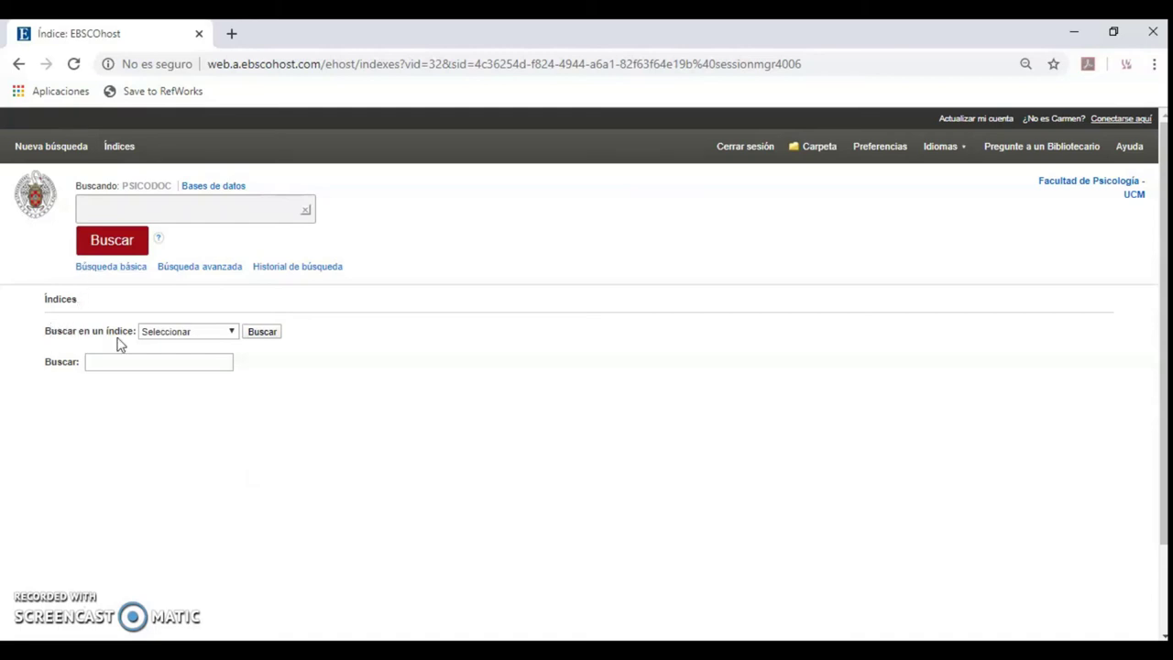
pyautogui.click(235, 338)
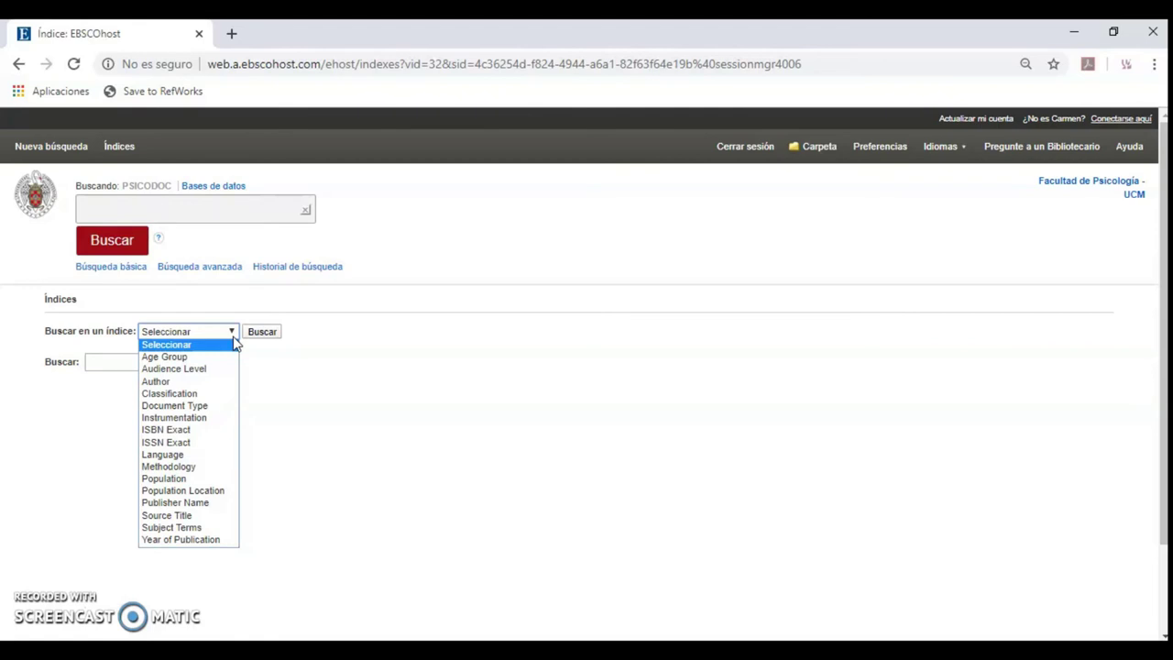
pyautogui.click(162, 528)
pyautogui.click(120, 363)
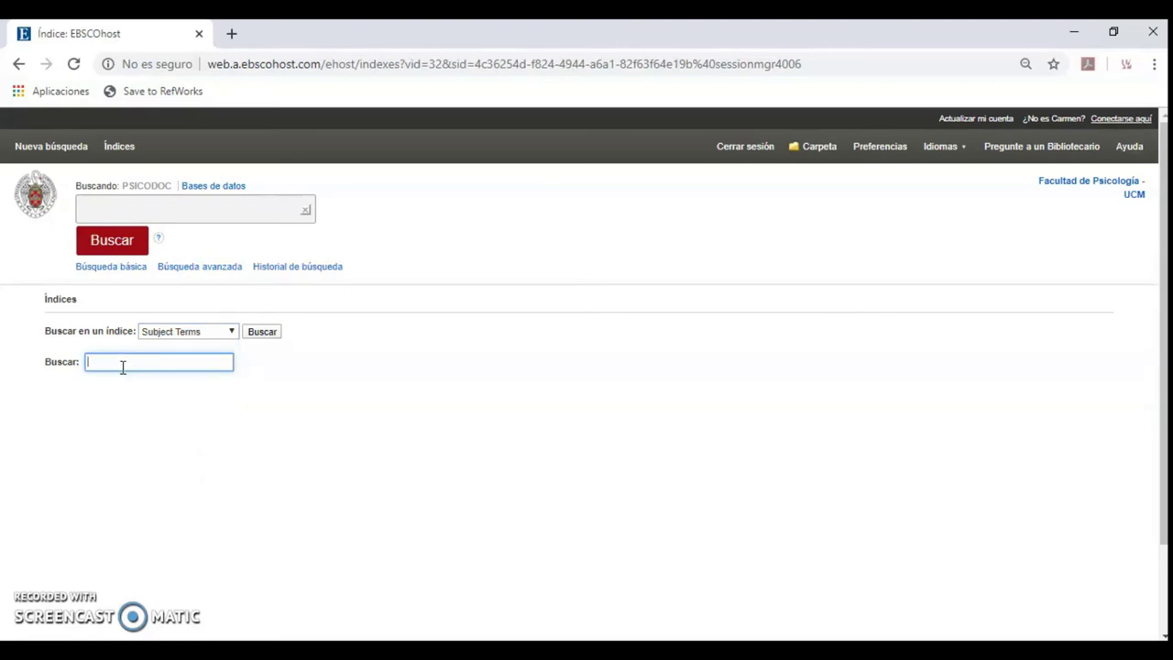
pyautogui.write('trastornos del habla')
pyautogui.click(257, 335)
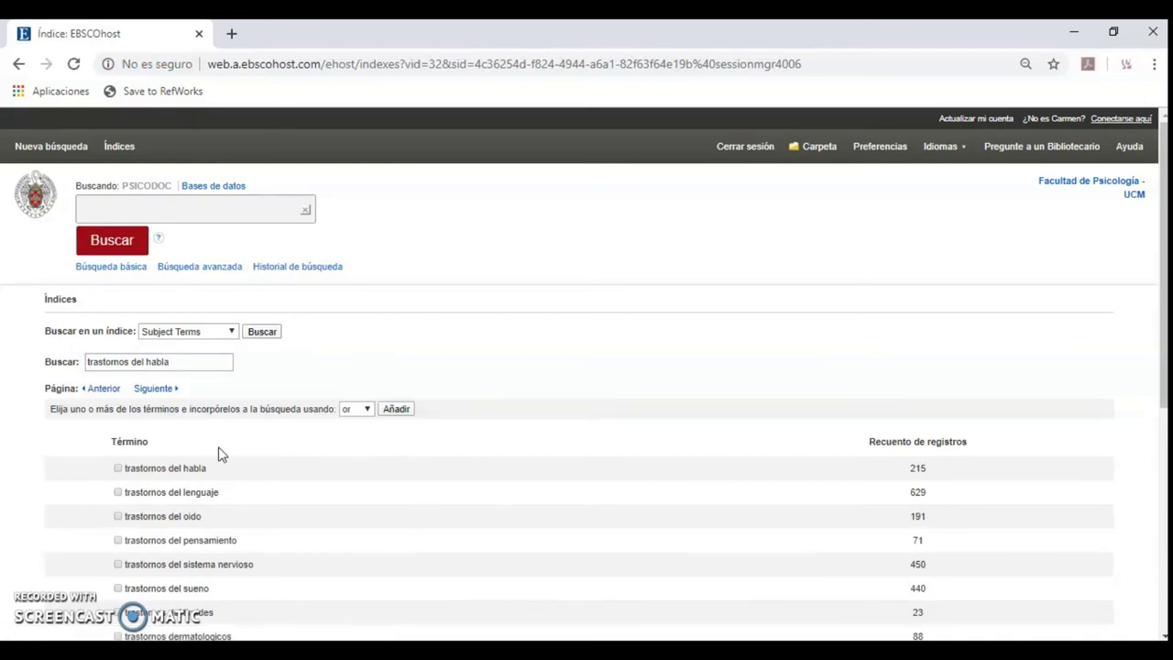
pyautogui.click(118, 472)
# Look up "terapia del habla" in the Subject Terms index and mark the matching term
pyautogui.moveTo(193, 362); pyautogui.dragTo(42, 360)
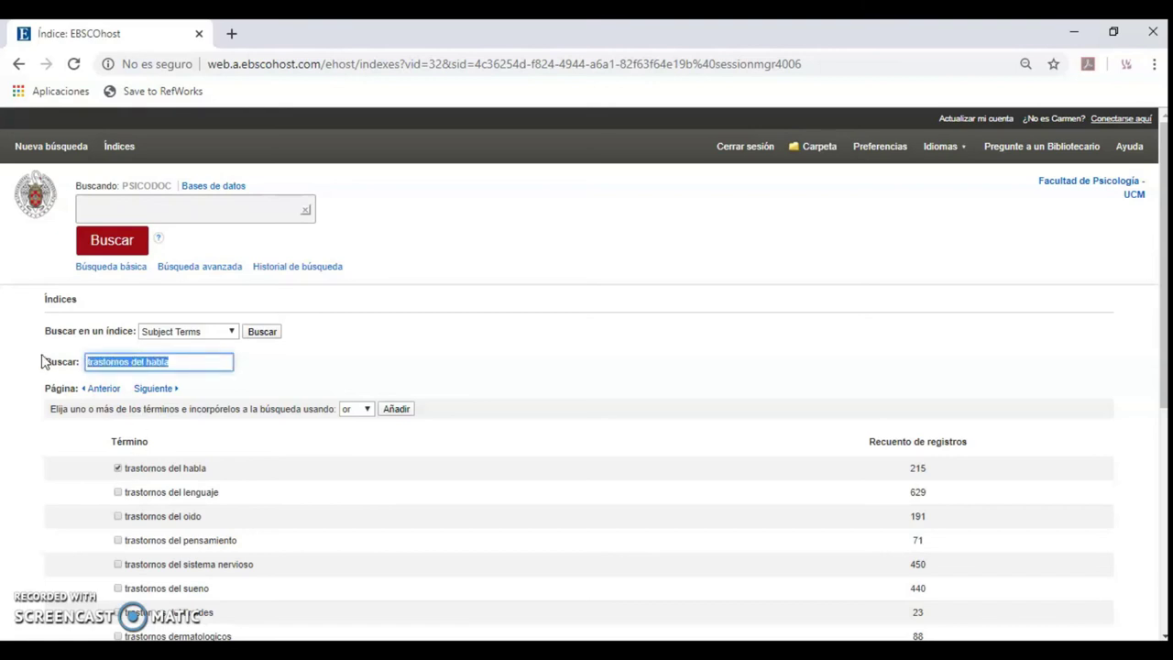
pyautogui.write('ter')
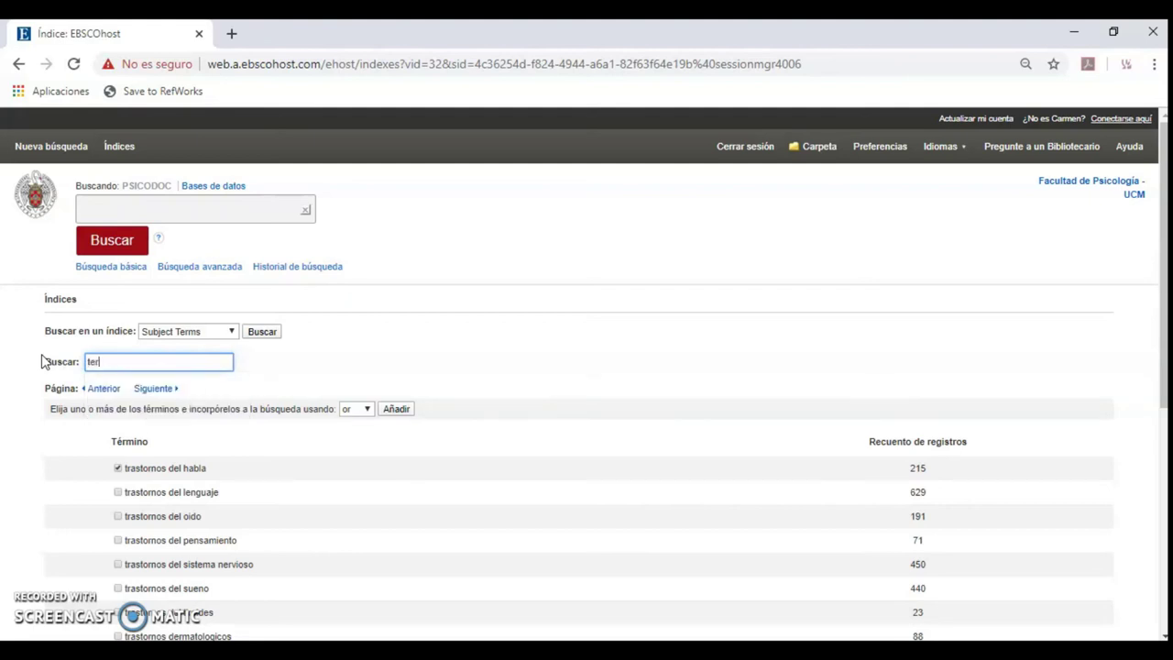
pyautogui.write('apia del habla')
pyautogui.click(256, 338)
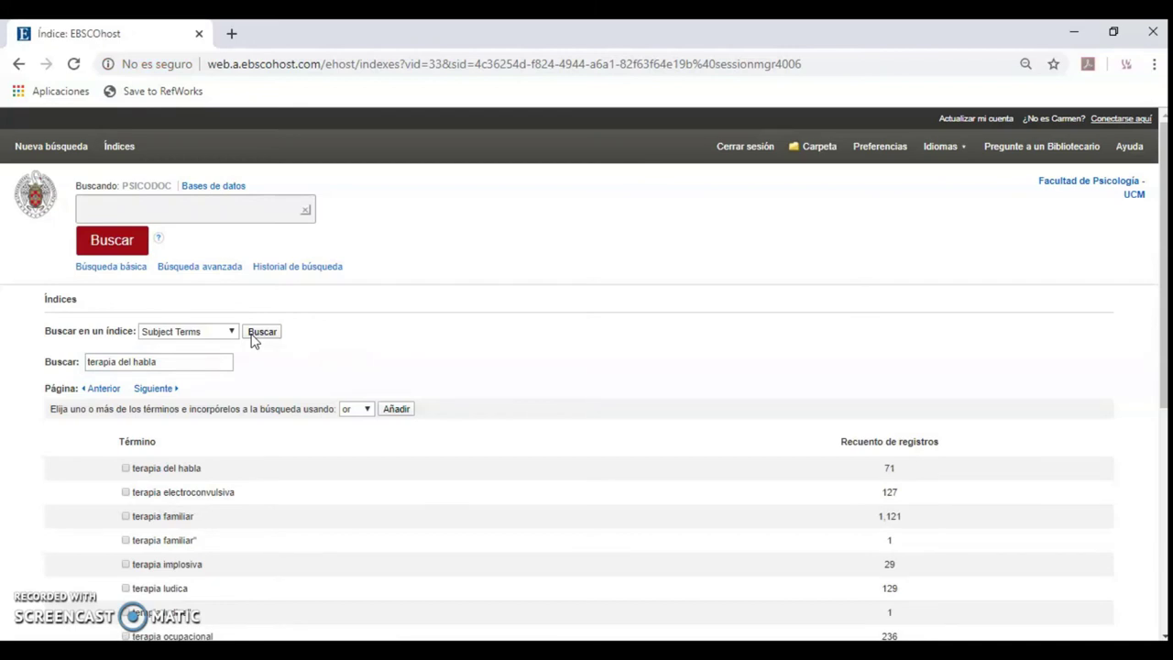
pyautogui.click(125, 468)
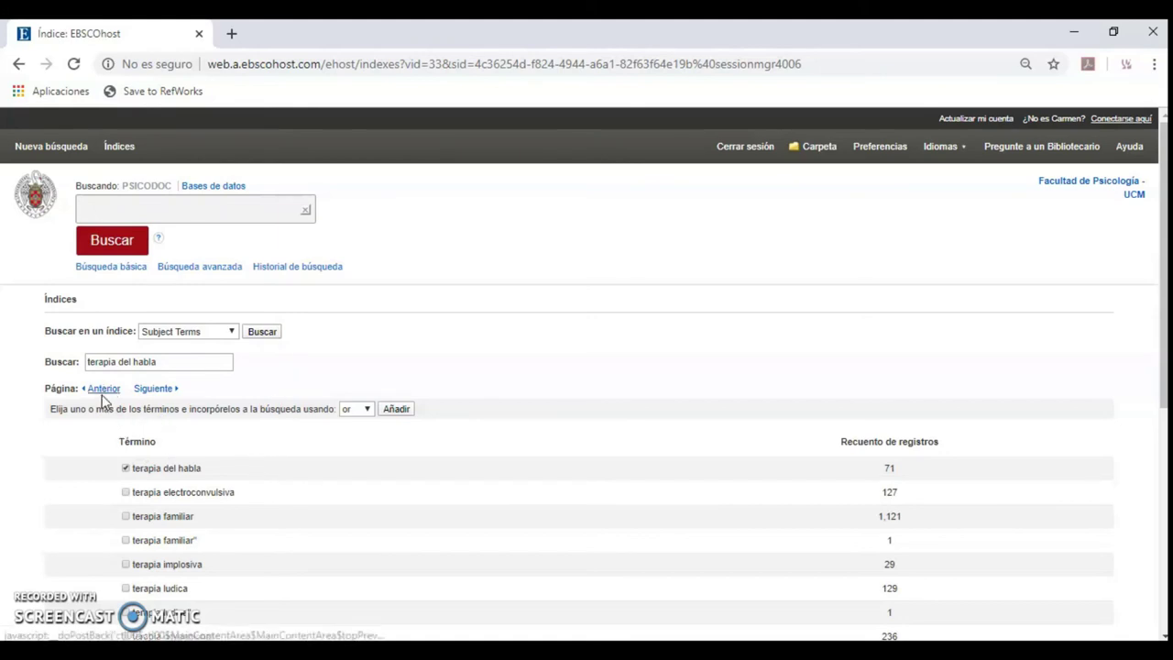
# Add the marked index terms to the query combined with "and", and run the search
pyautogui.click(369, 413)
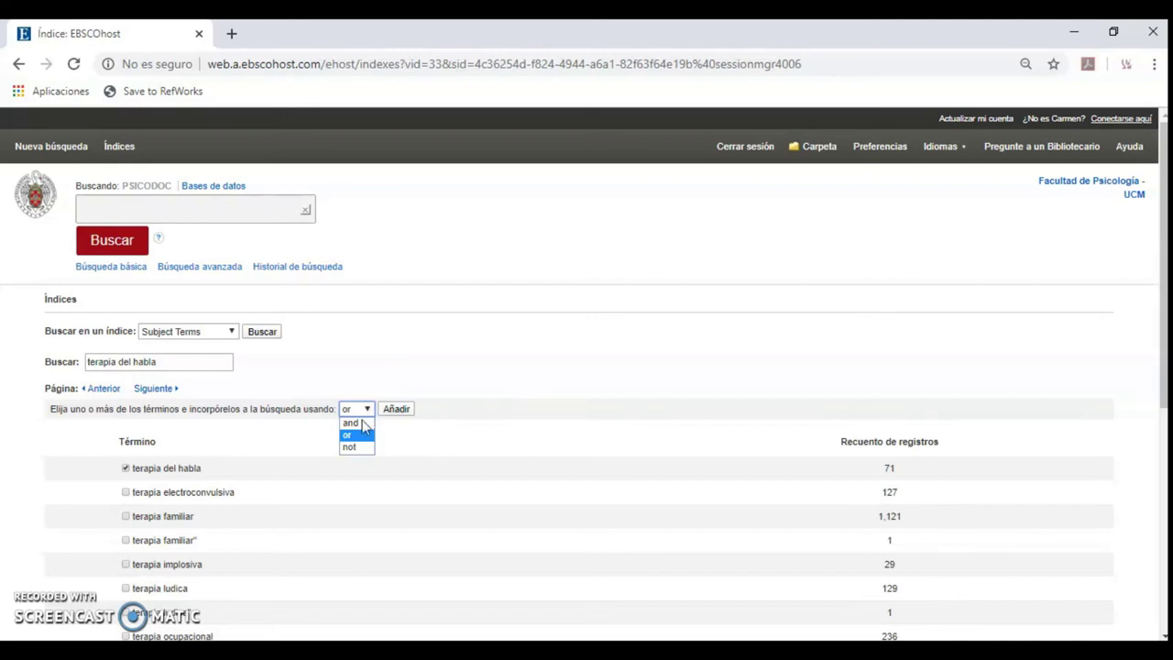
pyautogui.click(361, 426)
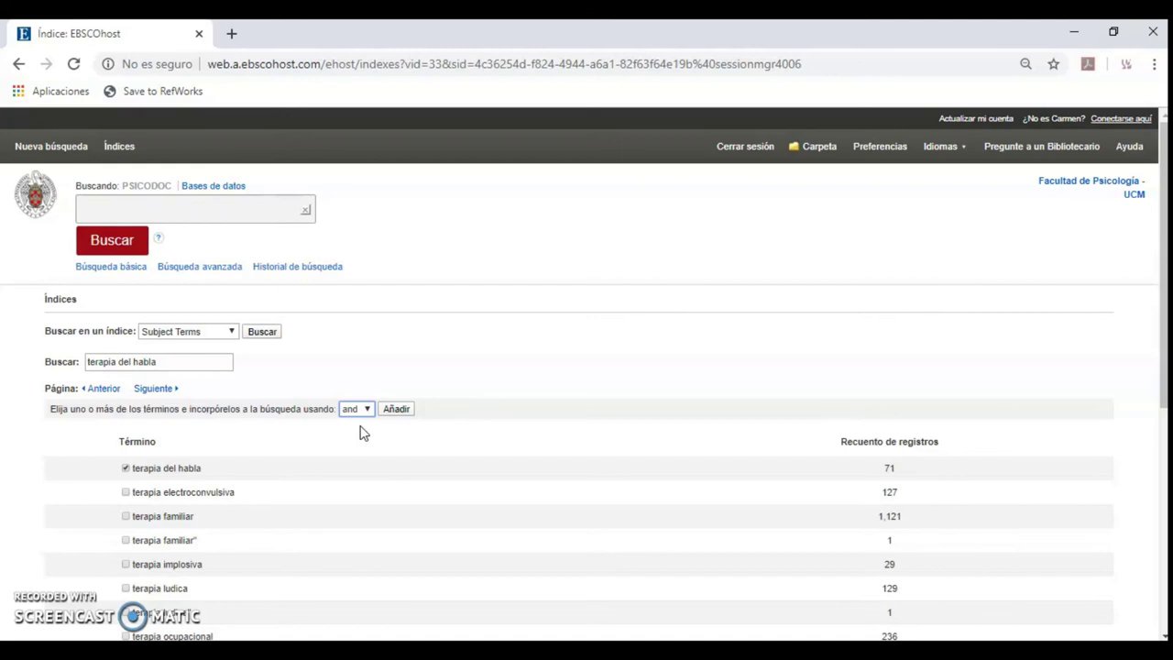
pyautogui.click(395, 410)
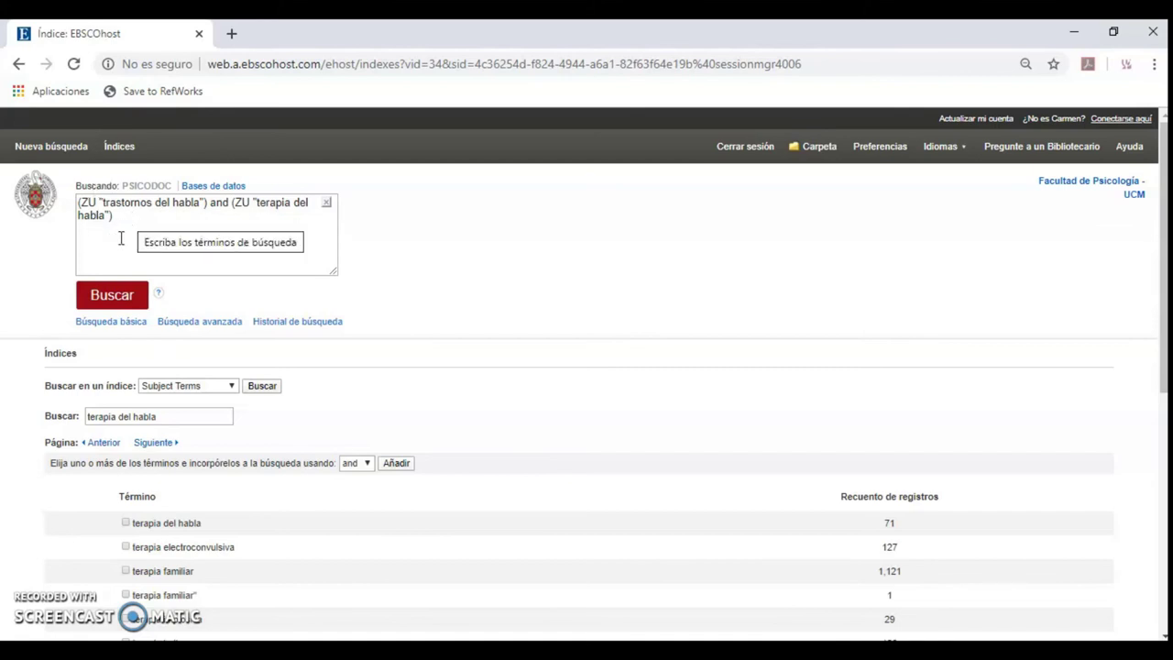
pyautogui.click(119, 295)
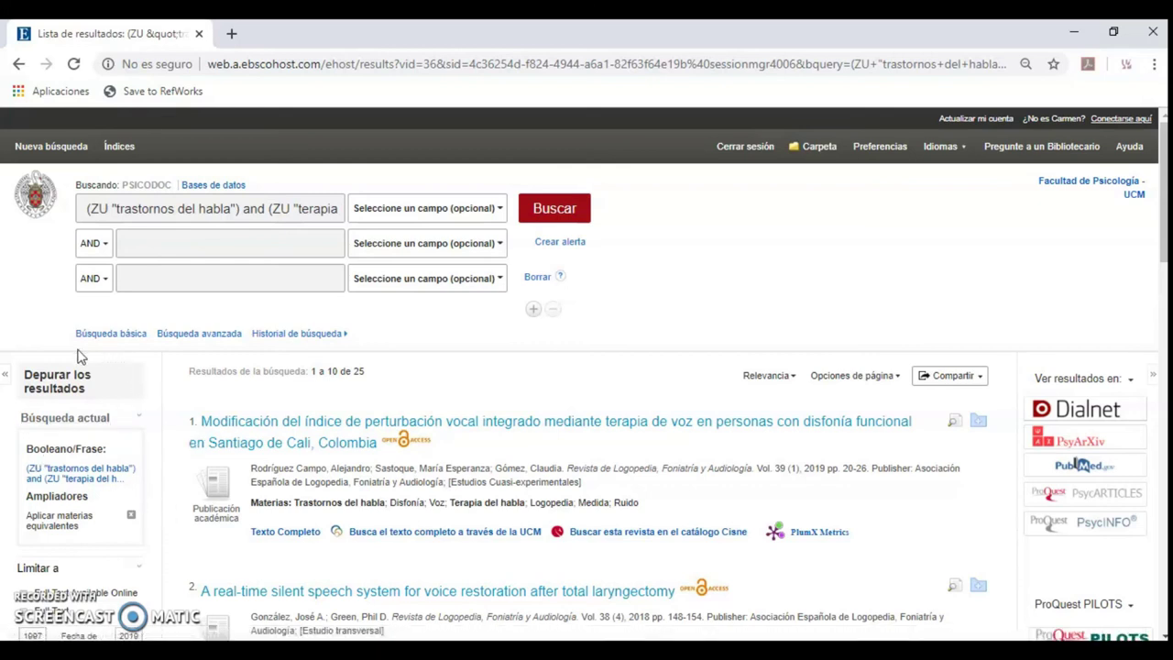
# Review the options for refining the results and expand the Materia and Publicación filters
pyautogui.scroll(-2, 218, 476)
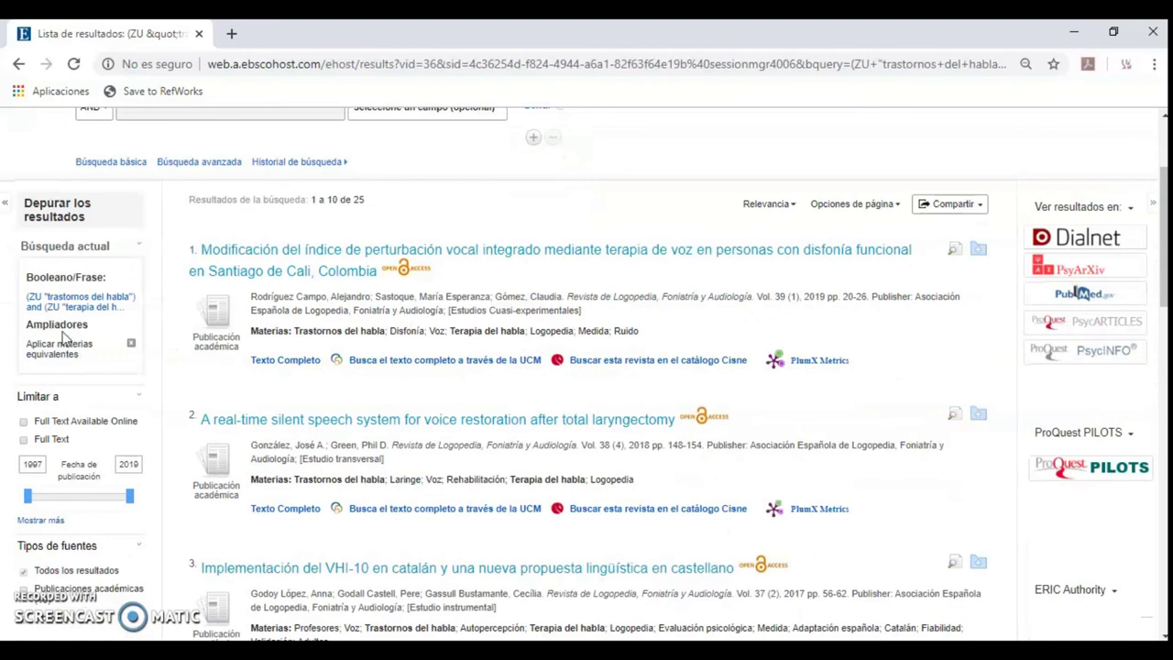
pyautogui.scroll(-2, 202, 376)
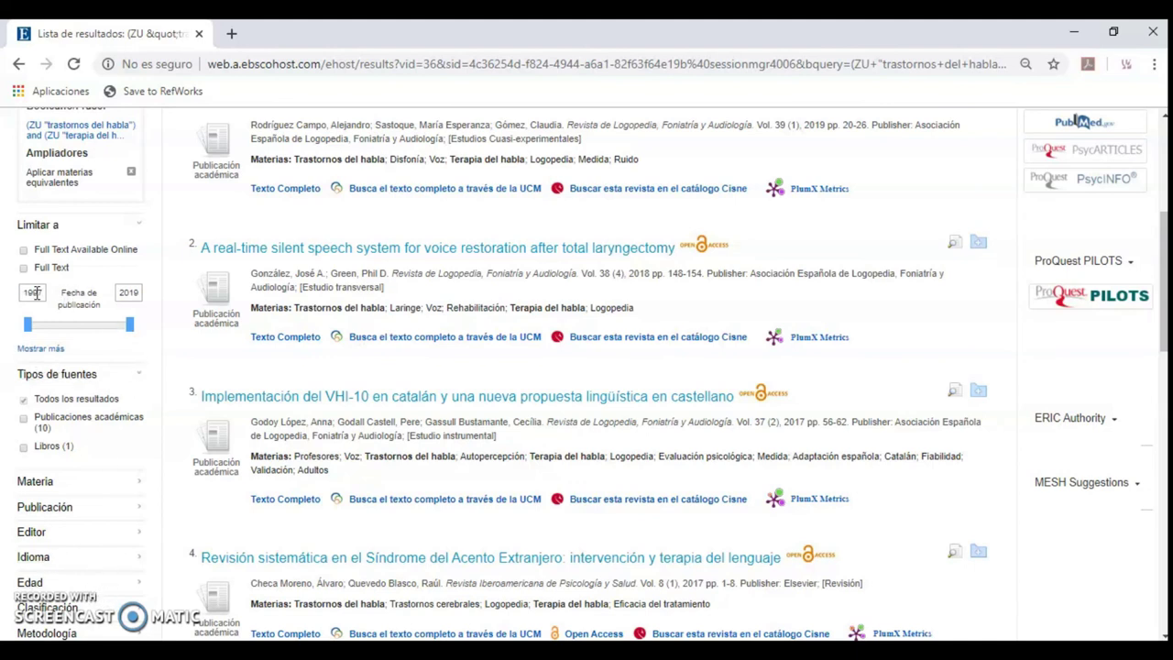
pyautogui.scroll(-1, 127, 521)
pyautogui.scroll(-3, 127, 521)
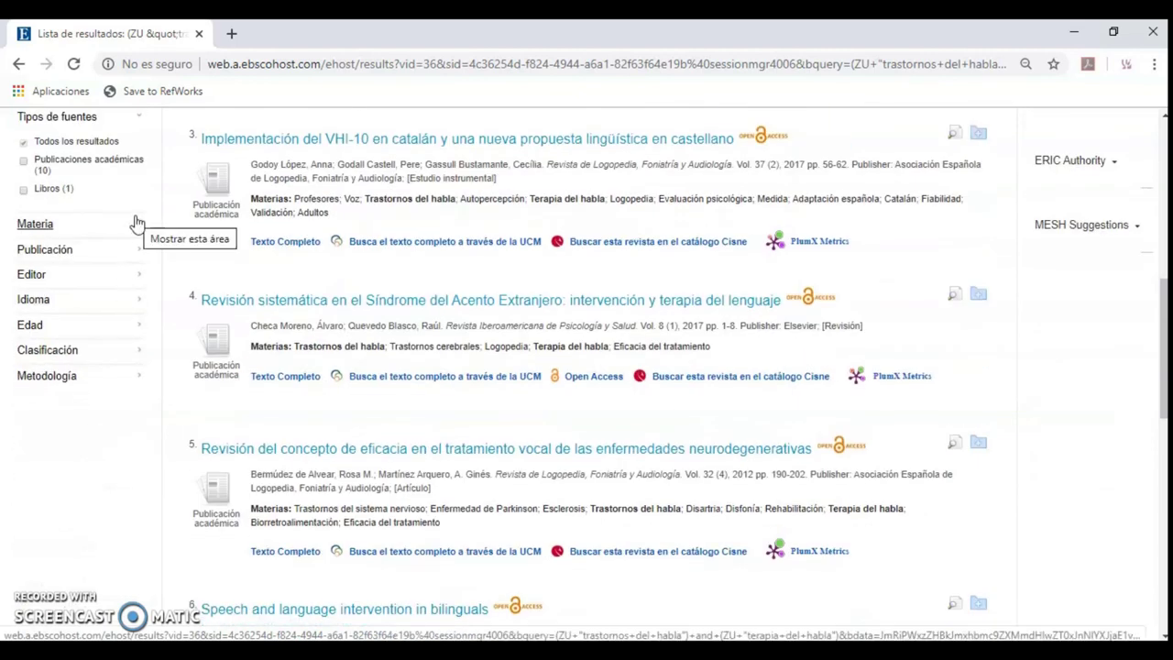
pyautogui.click(135, 224)
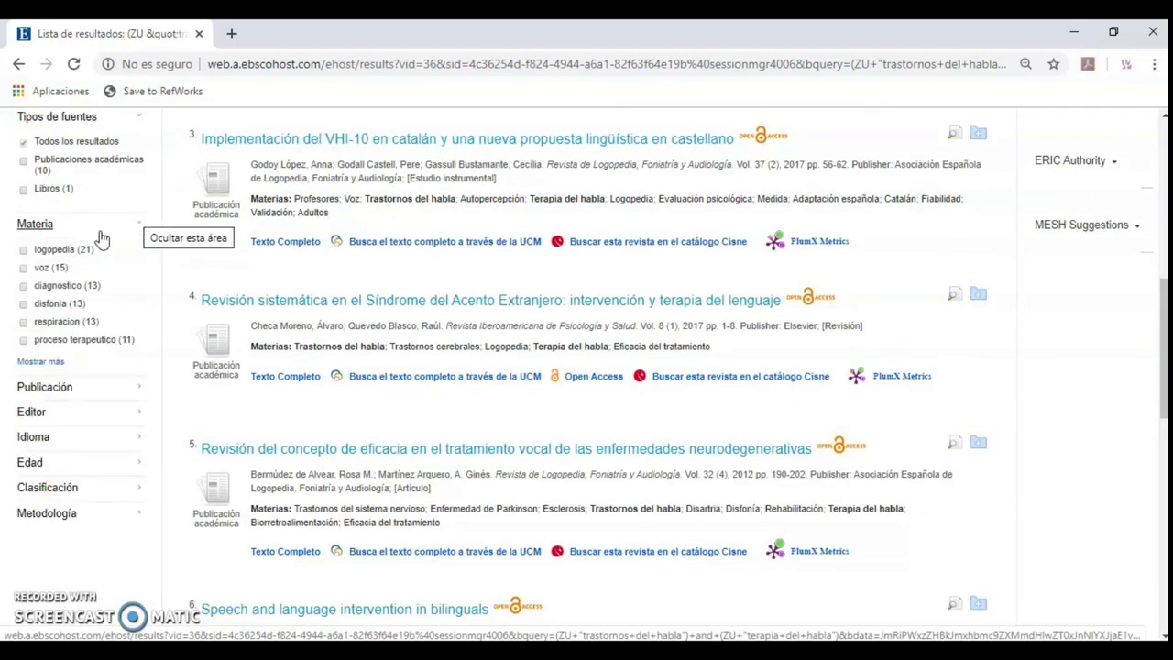
pyautogui.scroll(-1, 45, 392)
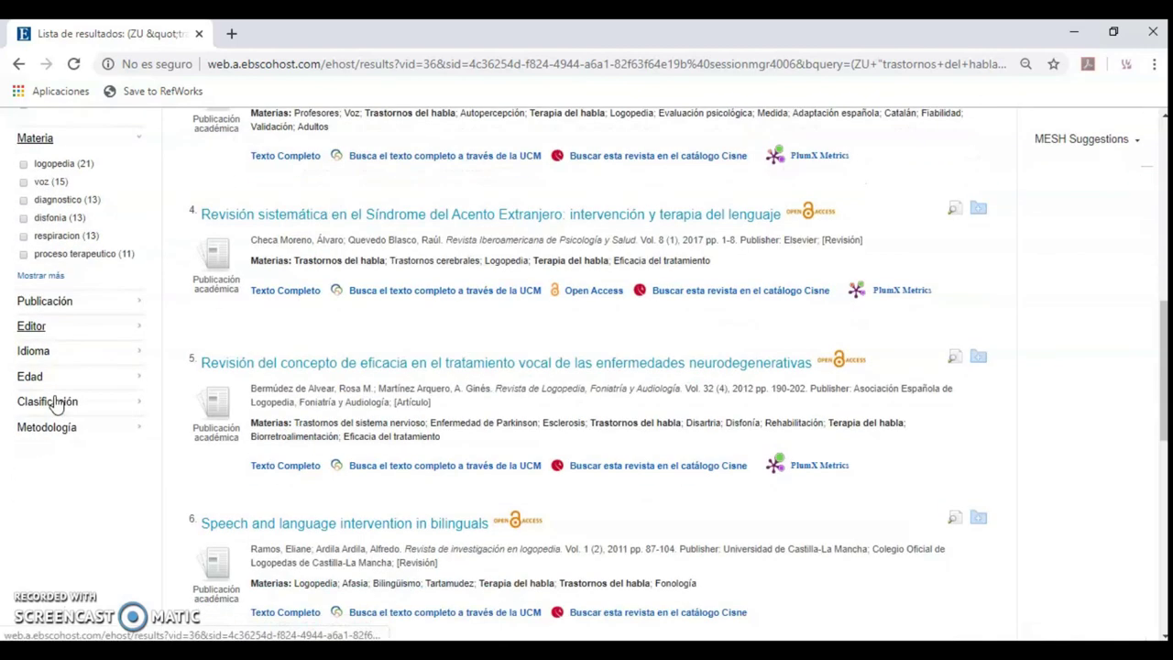
pyautogui.click(134, 299)
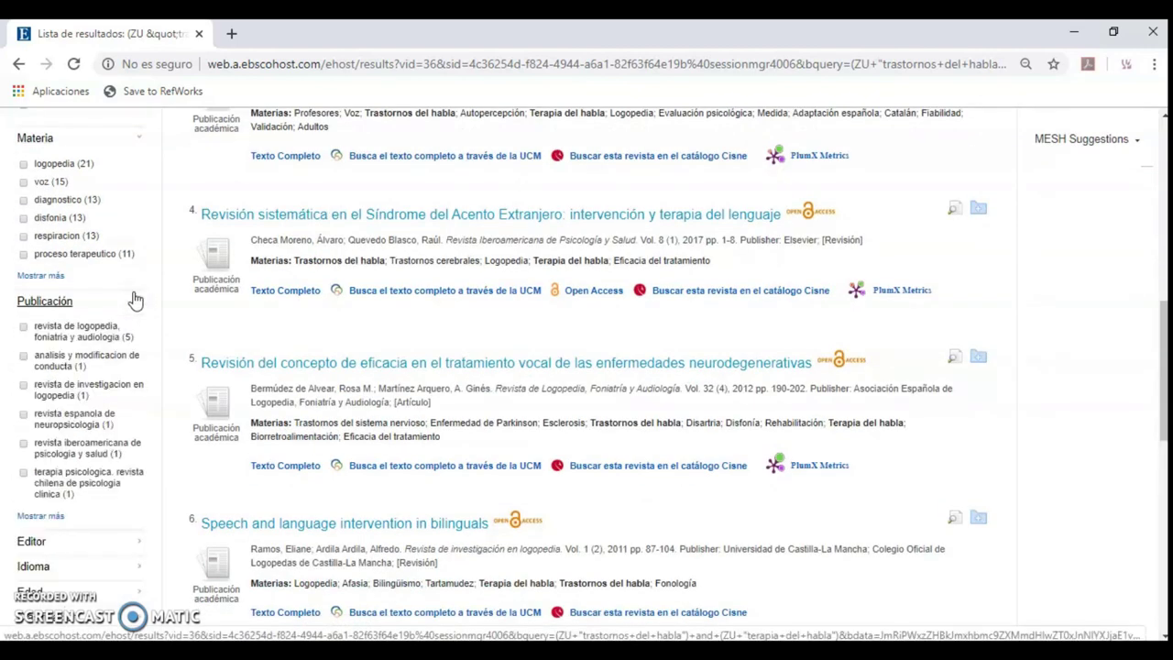